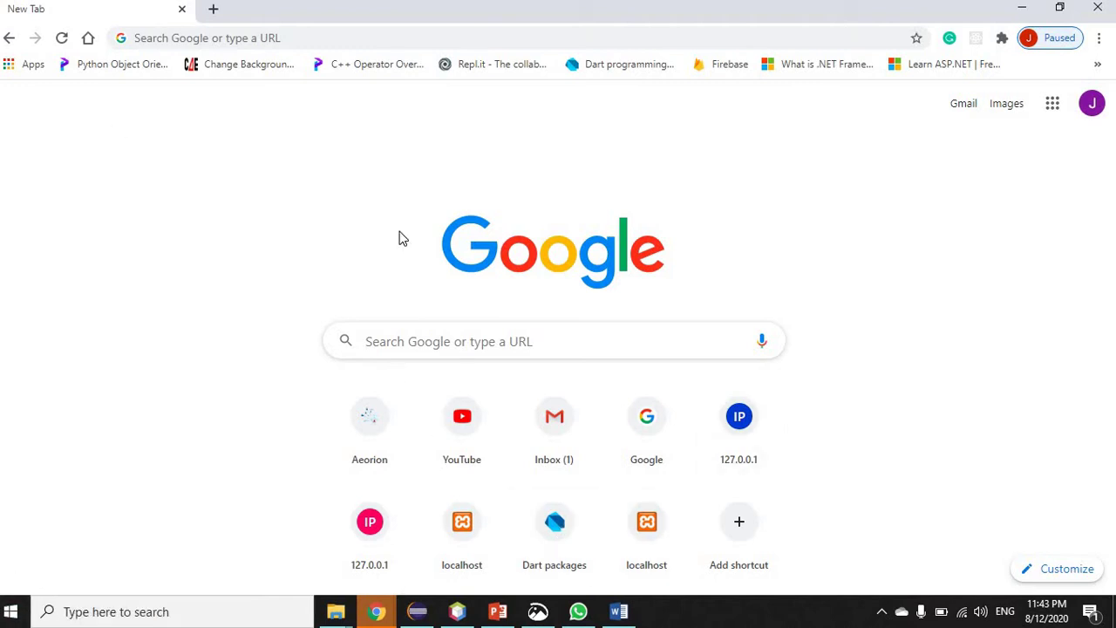
# Search Google for "quizlet" and open the Quizlet website from the results
pyautogui.click(272, 36)
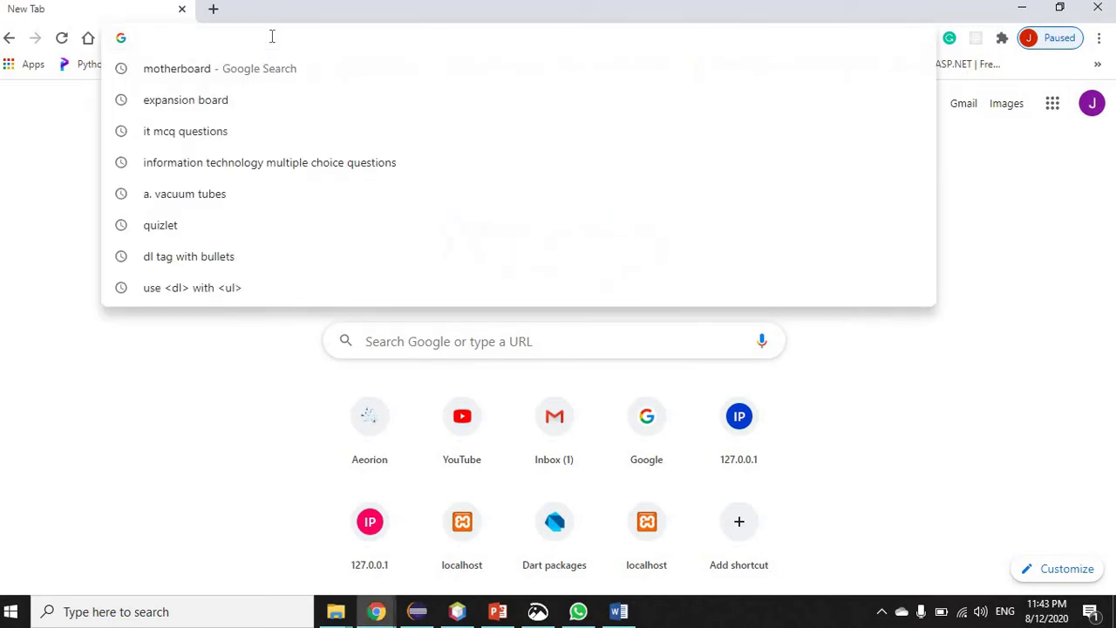
pyautogui.write('q')
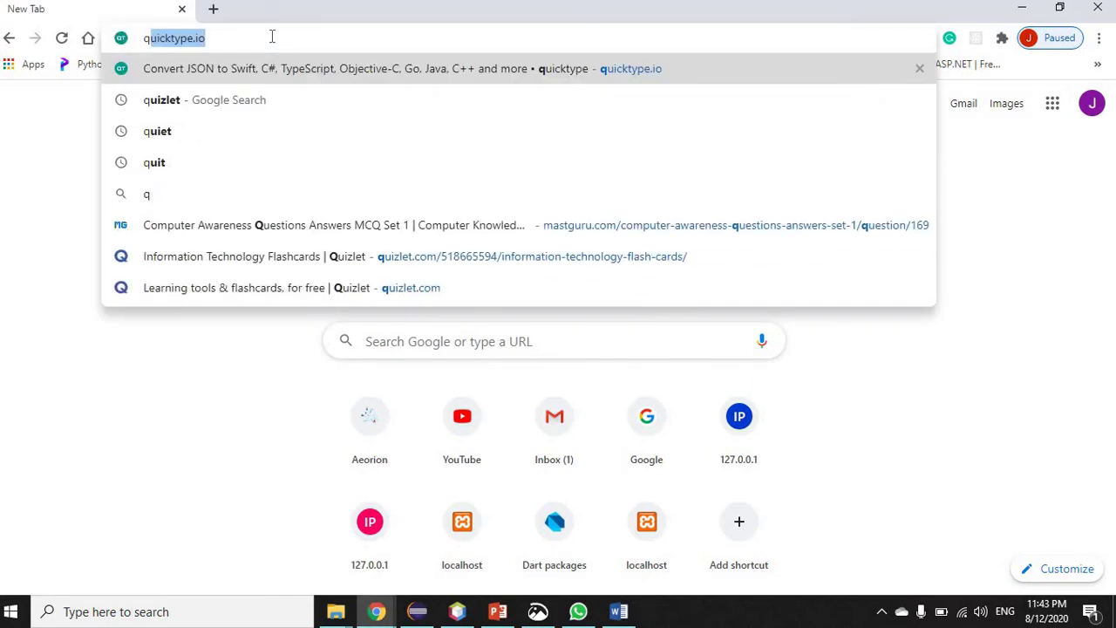
pyautogui.write('ui')
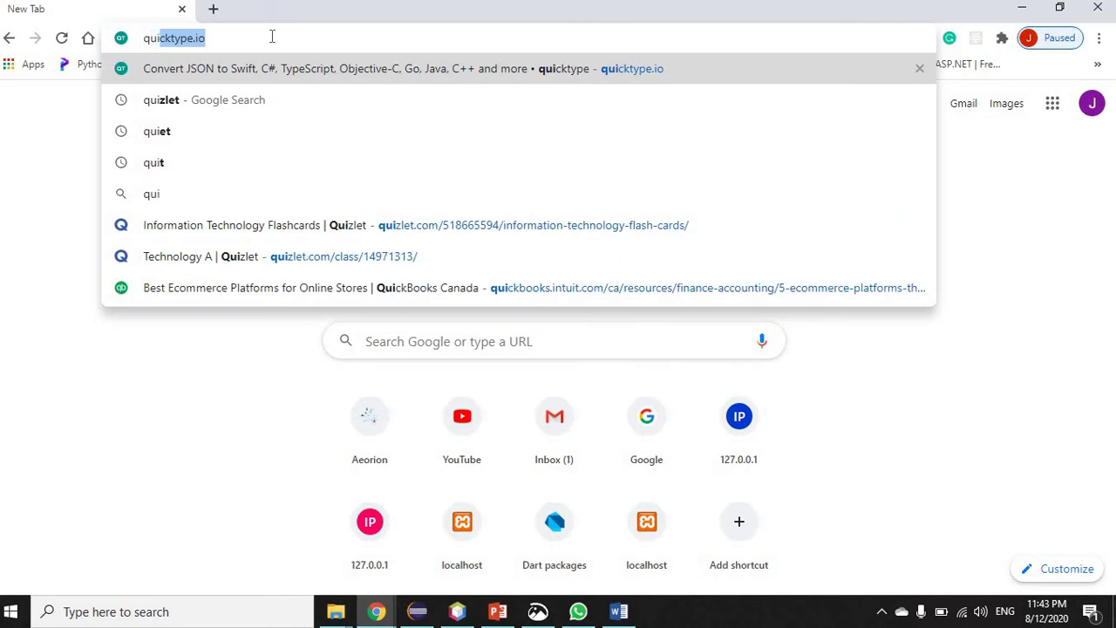
pyautogui.write('zlet')
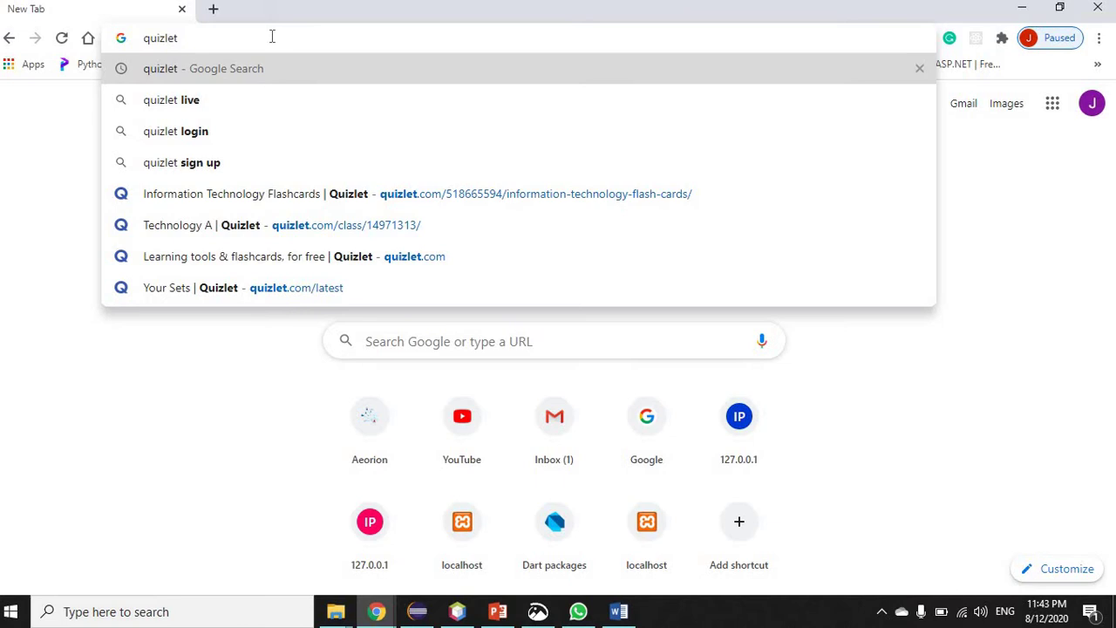
pyautogui.press('Return')
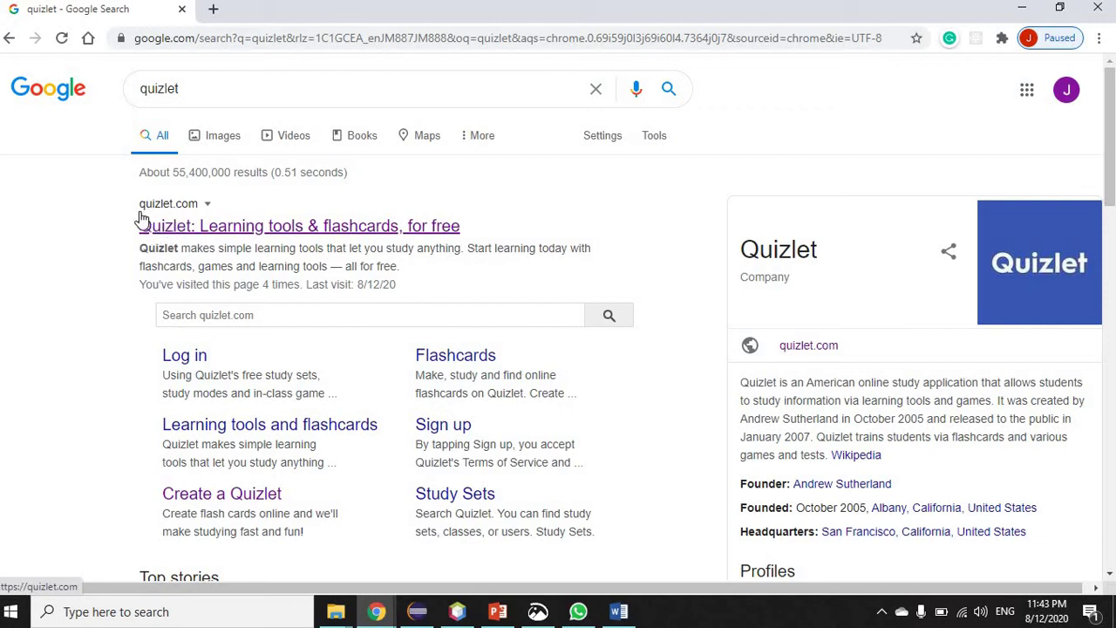
pyautogui.click(298, 228)
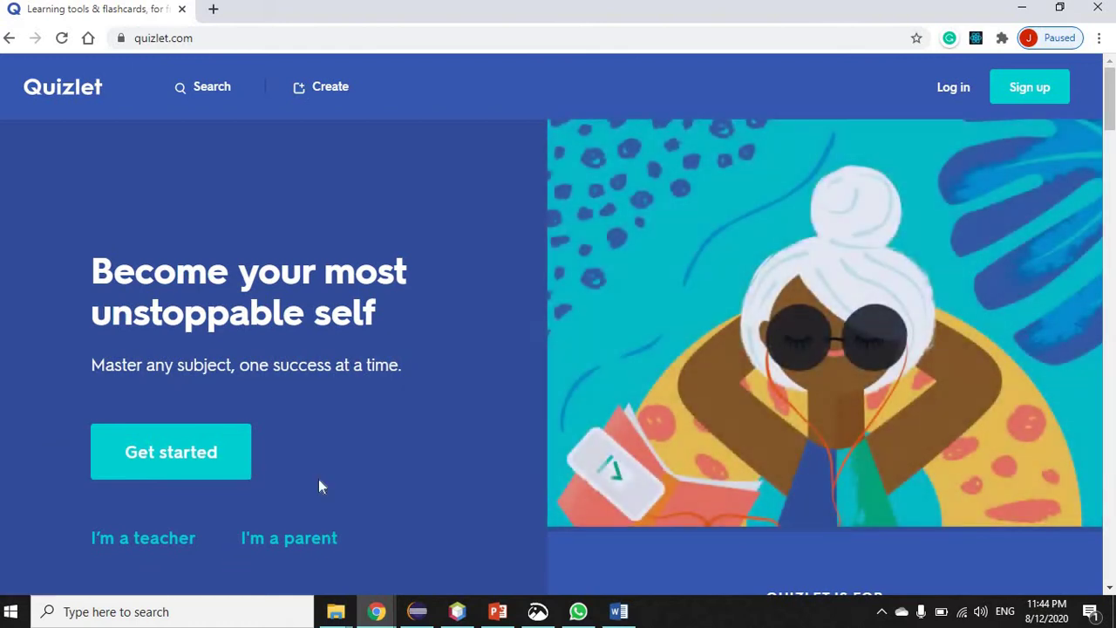
# Go to Quizlet's page for teachers and open the free sign-up form to review its options
pyautogui.click(150, 542)
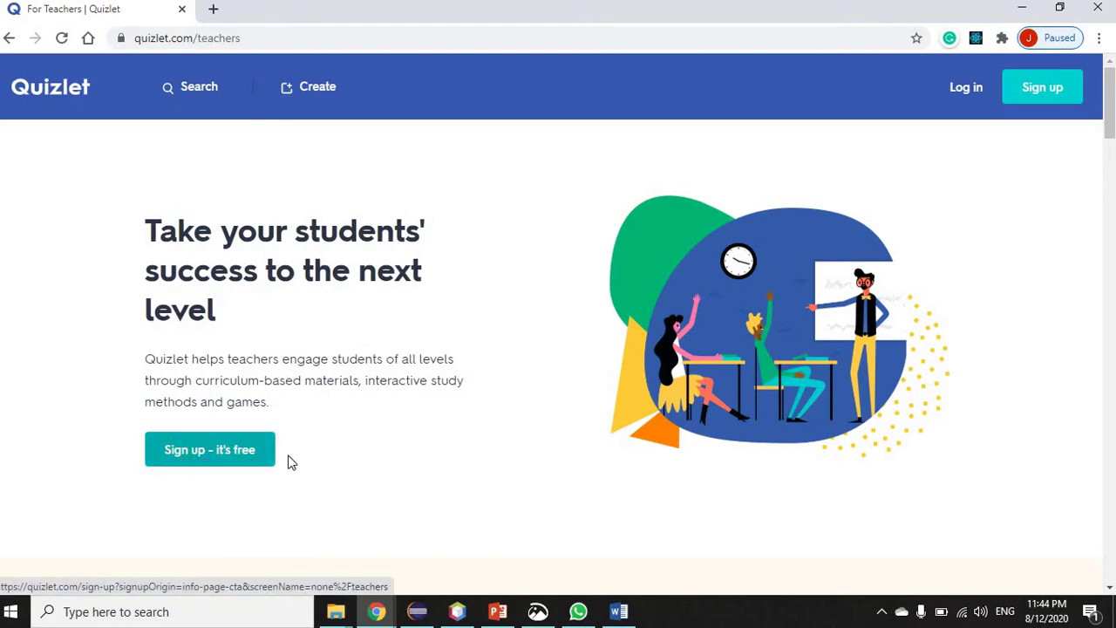
pyautogui.click(208, 456)
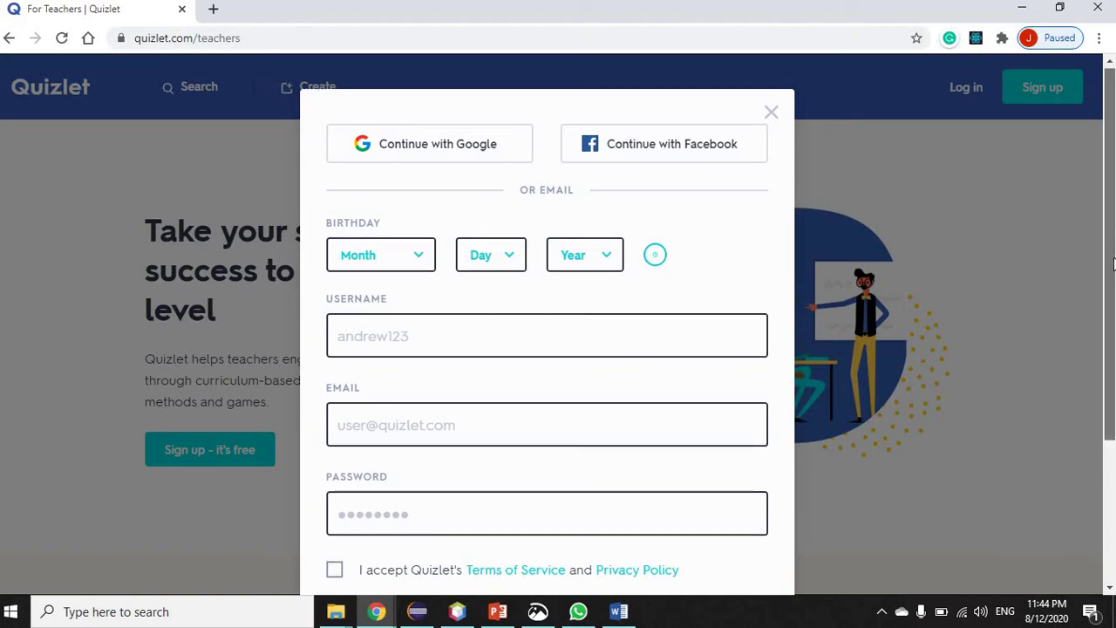
pyautogui.scroll(-1, 1111, 214)
pyautogui.scroll(1, 1112, 214)
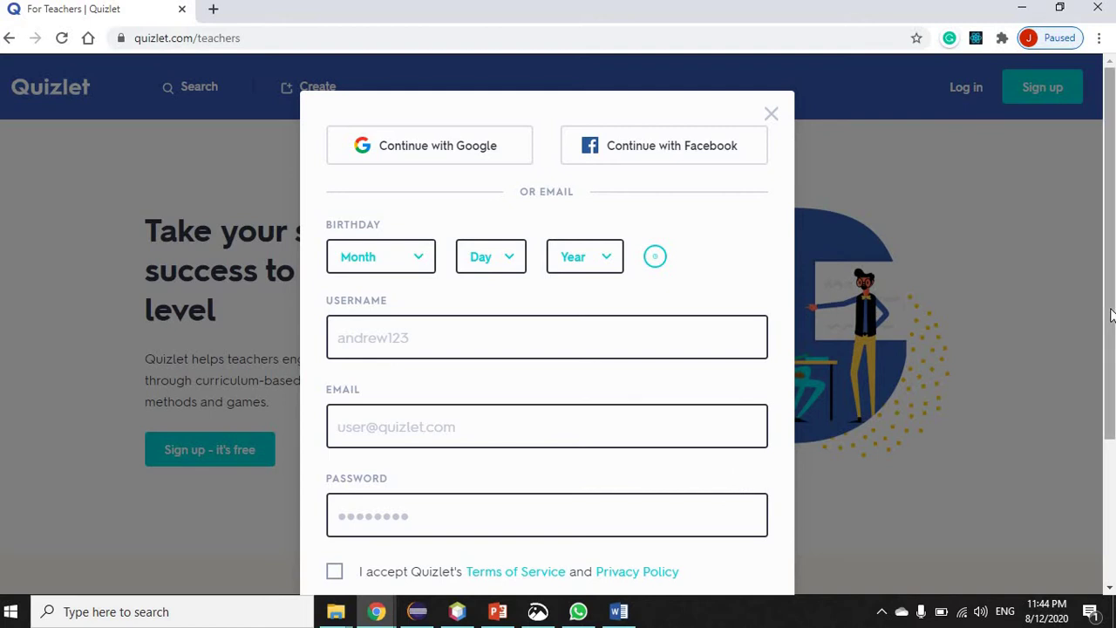
pyautogui.scroll(-2, 1111, 386)
pyautogui.scroll(2, 1111, 386)
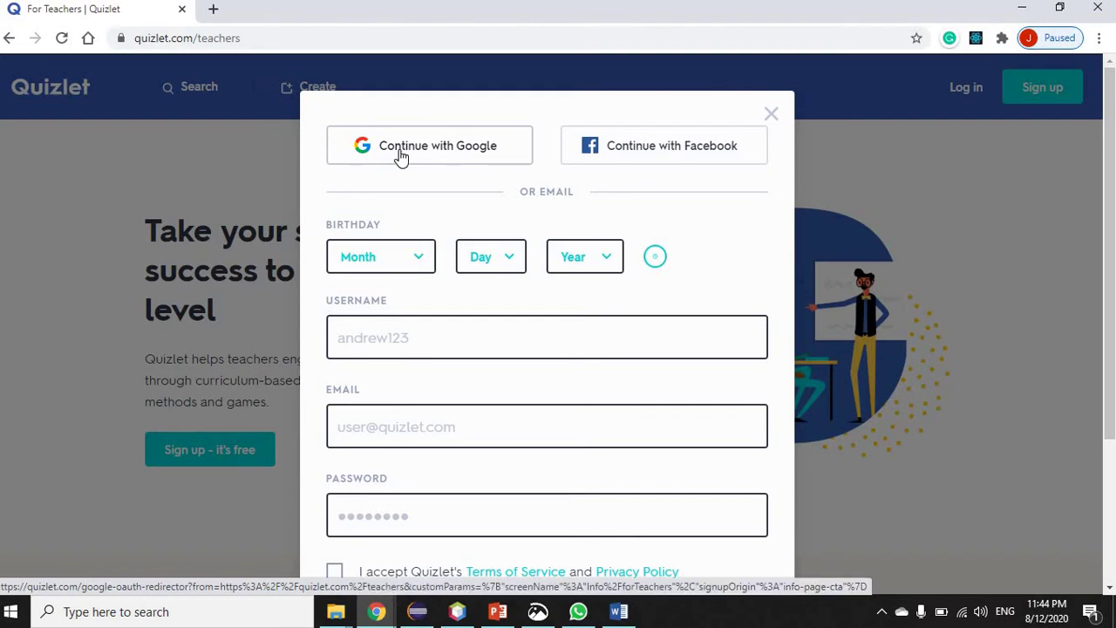
# Continue the sign-up with Google, choosing the teacher's Gmail account and entering the account password
pyautogui.click(401, 156)
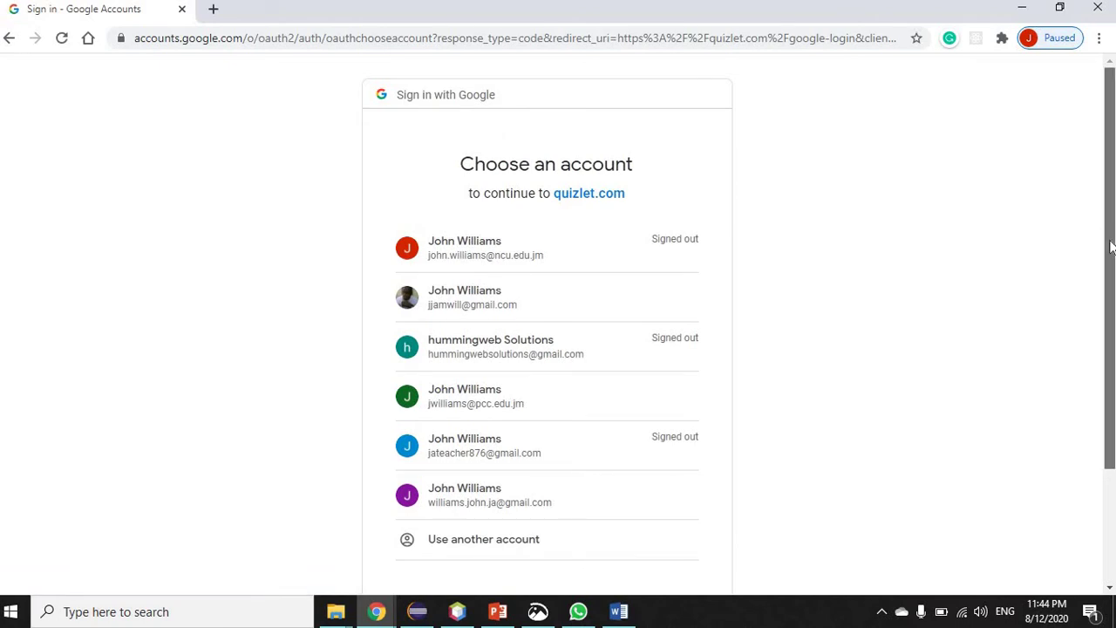
pyautogui.scroll(-3, 1104, 269)
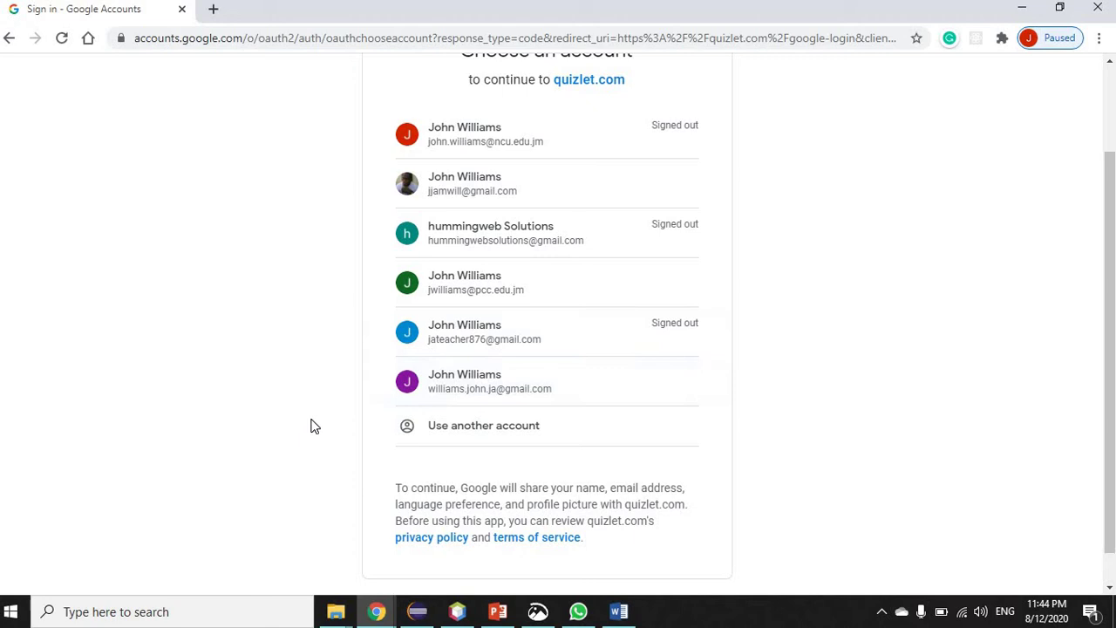
pyautogui.click(463, 342)
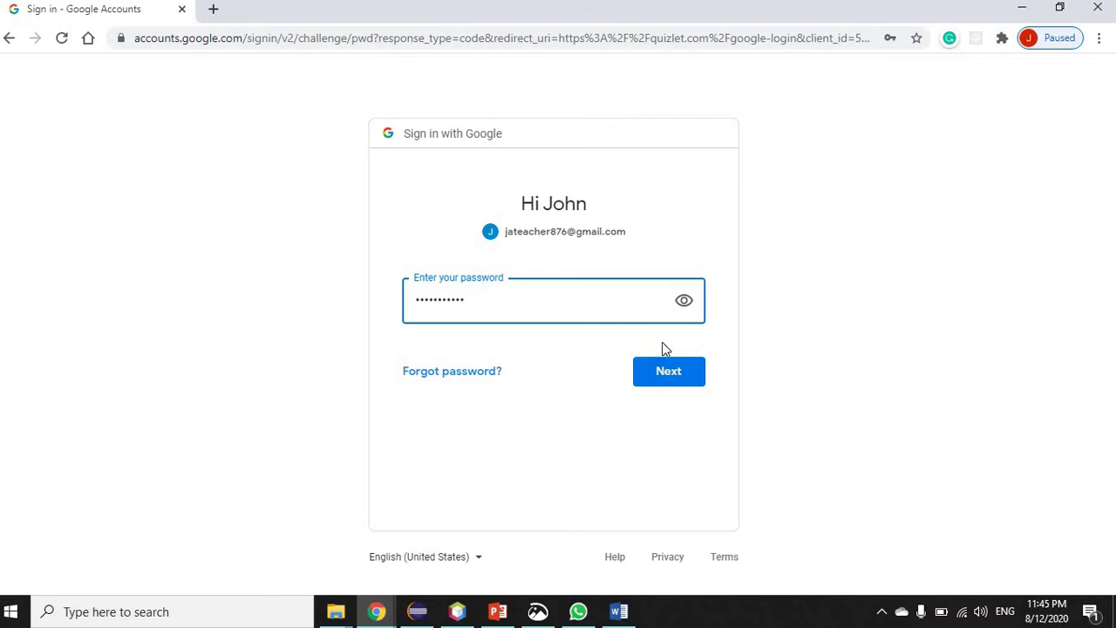
pyautogui.click(668, 373)
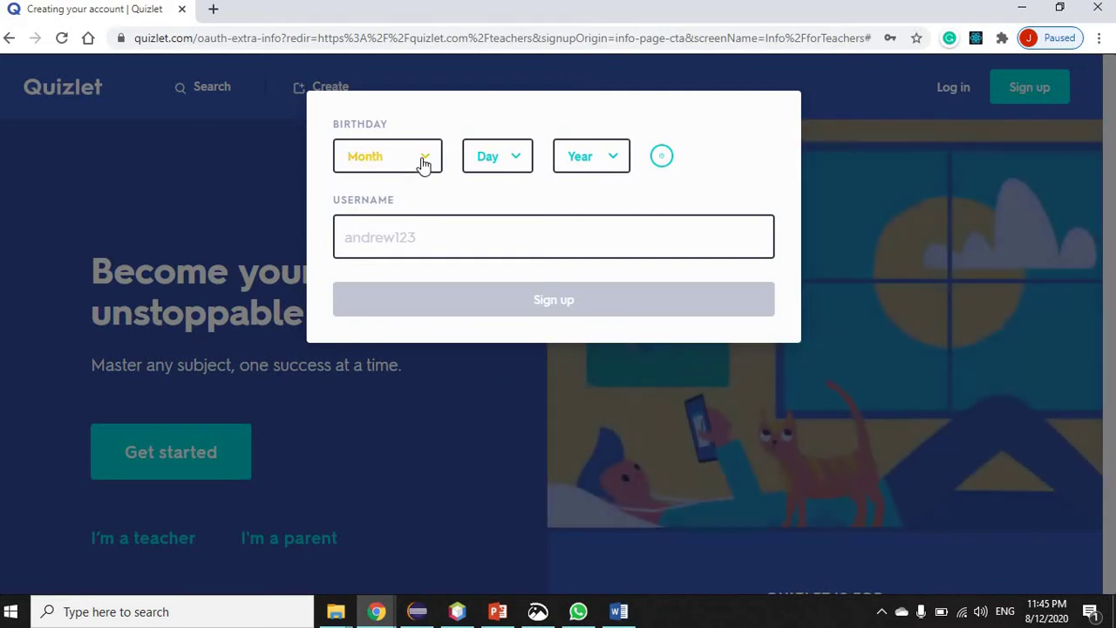
# Select the birth month and day in the account creation form
pyautogui.click(423, 163)
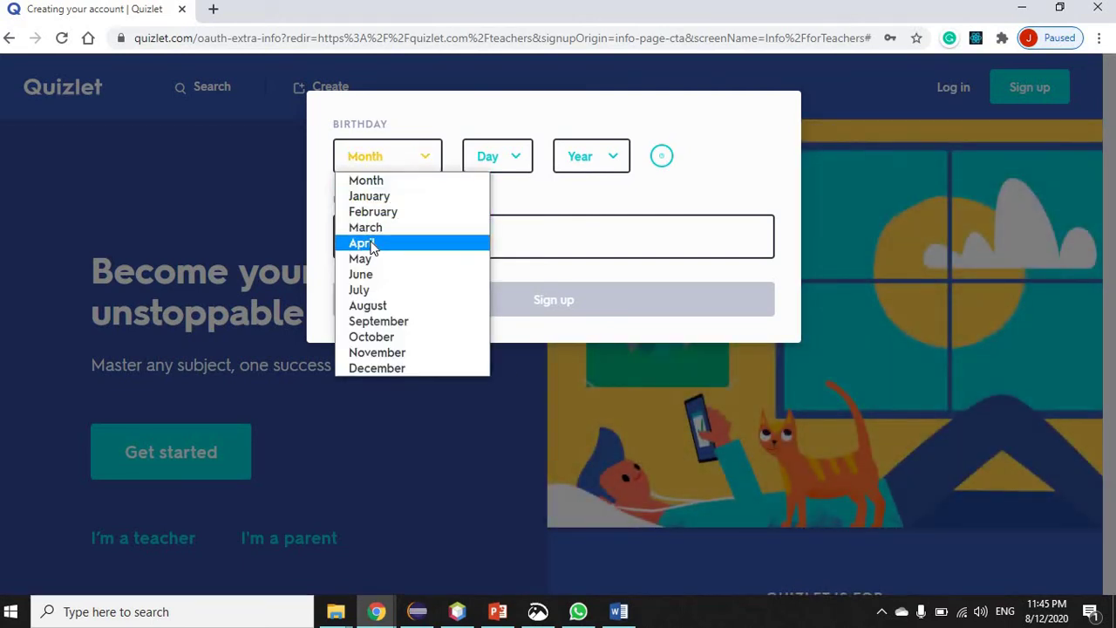
pyautogui.press('Return')
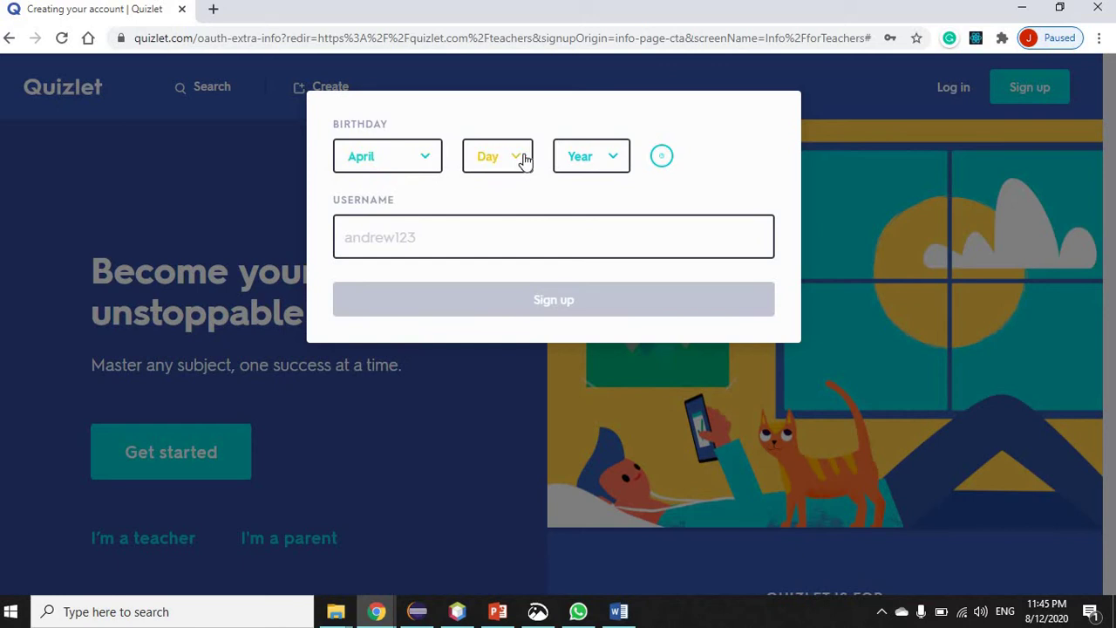
pyautogui.click(524, 159)
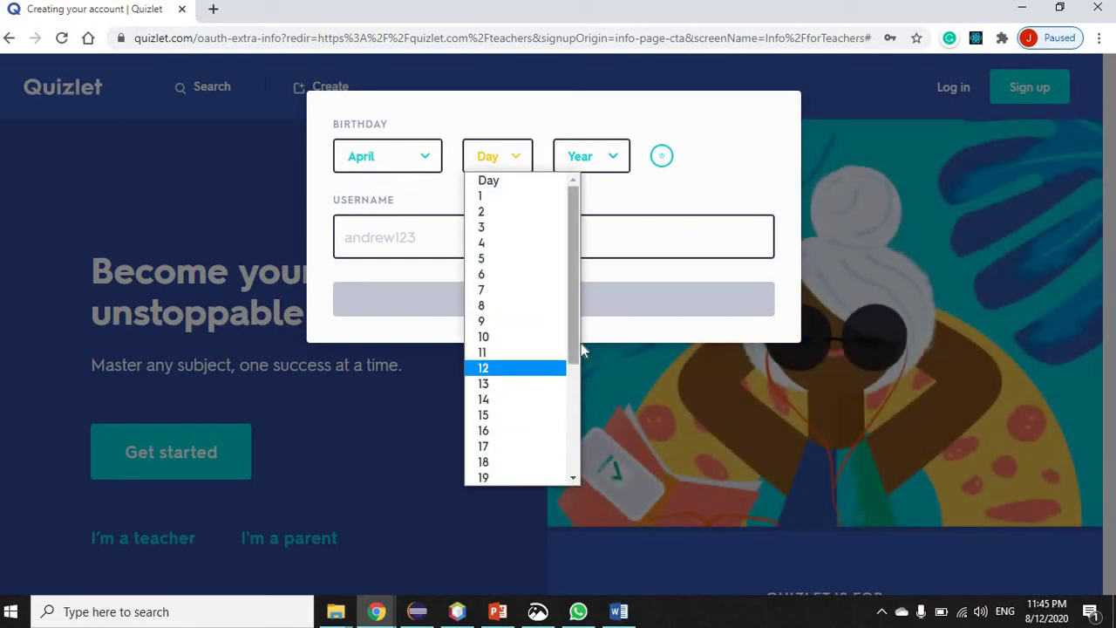
pyautogui.moveTo(580, 342); pyautogui.dragTo(575, 447)
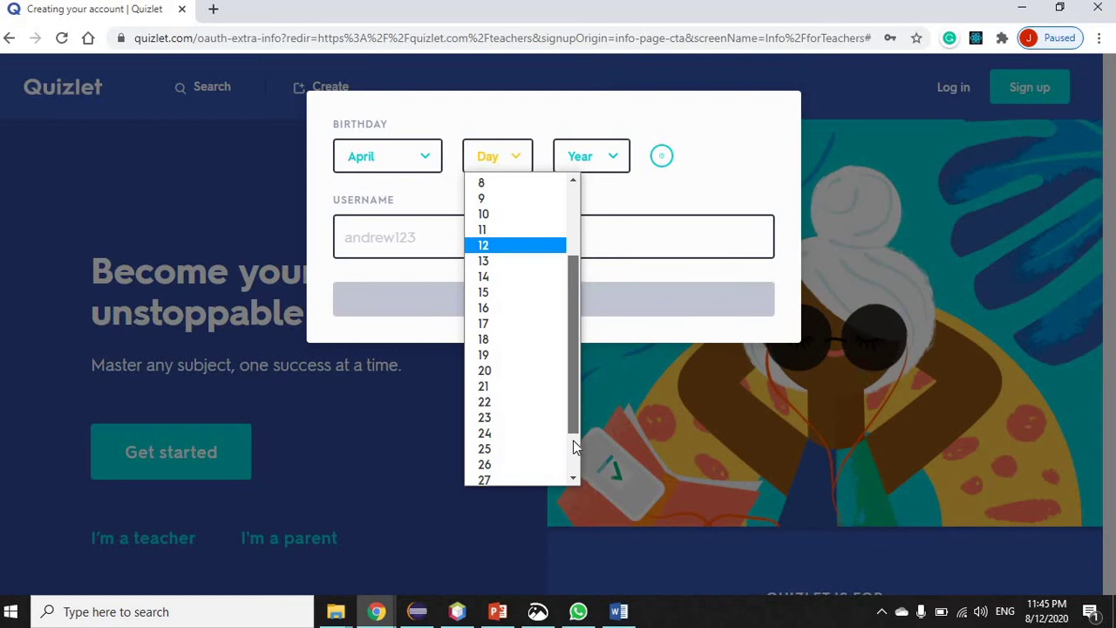
pyautogui.scroll(-2, 526, 419)
pyautogui.click(512, 379)
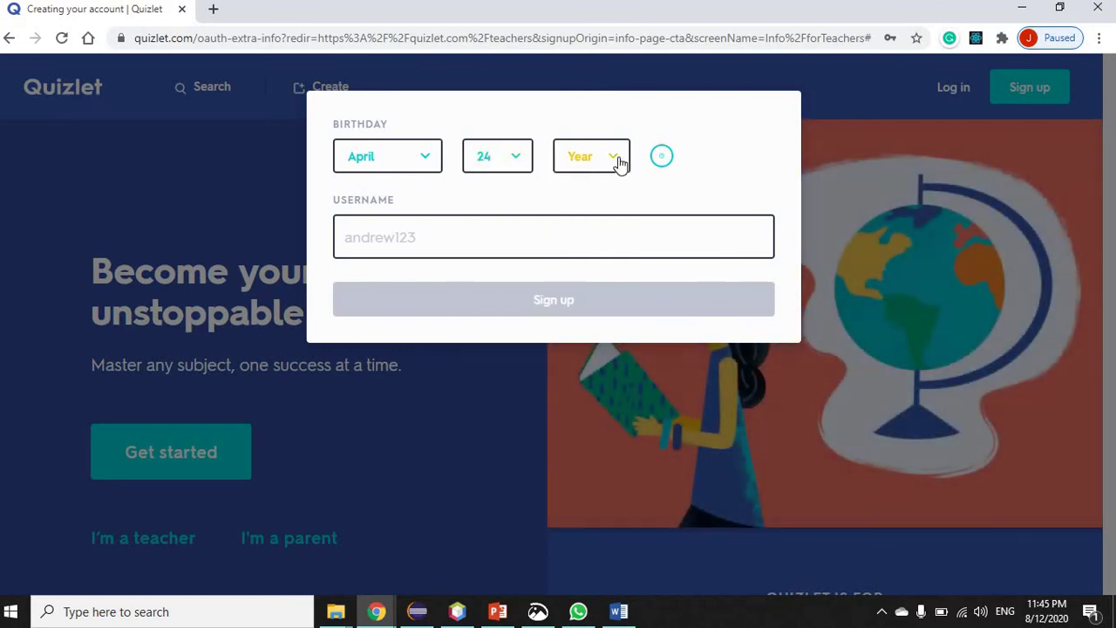
# Select the birth year to complete the birthday in the account creation form
pyautogui.click(618, 166)
pyautogui.moveTo(668, 215); pyautogui.dragTo(677, 265)
pyautogui.scroll(3, 678, 264)
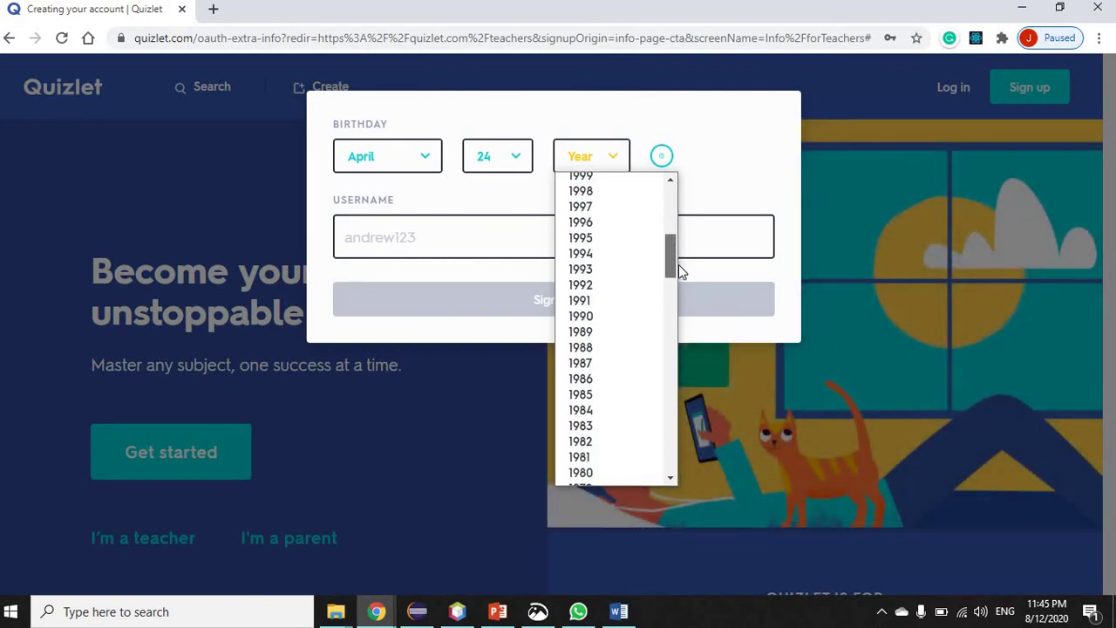
pyautogui.scroll(7, 641, 275)
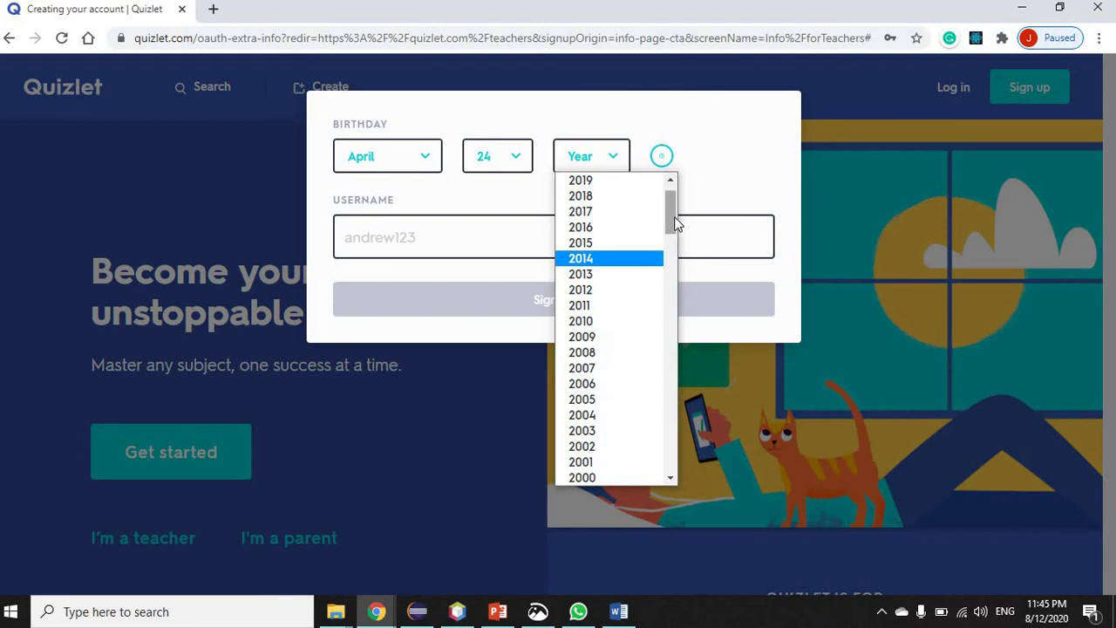
pyautogui.scroll(-2, 673, 252)
pyautogui.scroll(-4, 668, 251)
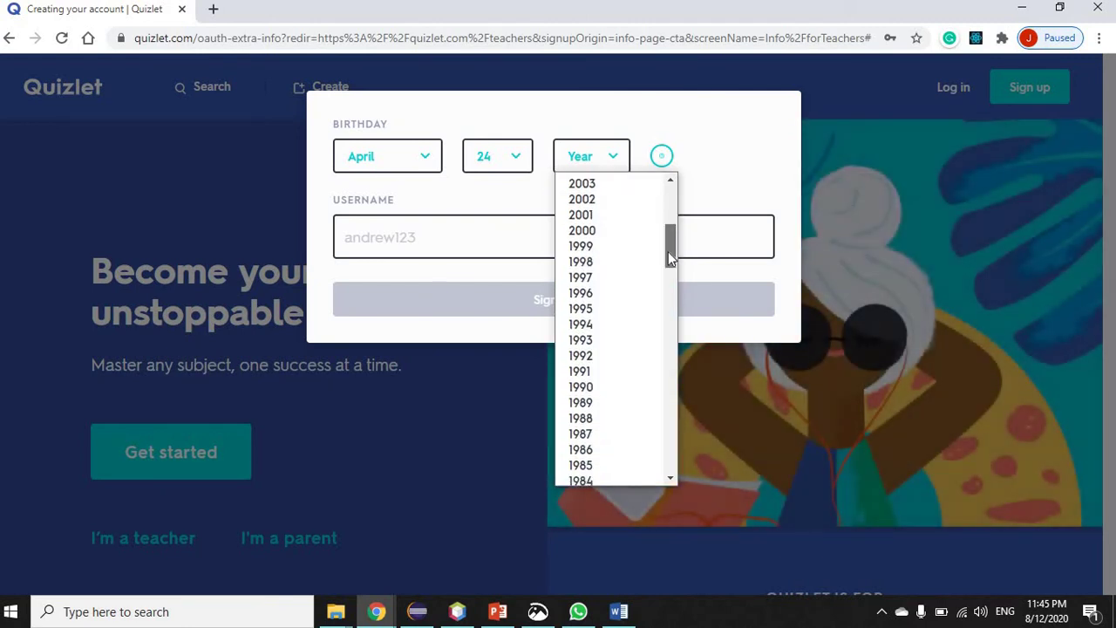
pyautogui.scroll(-1, 667, 260)
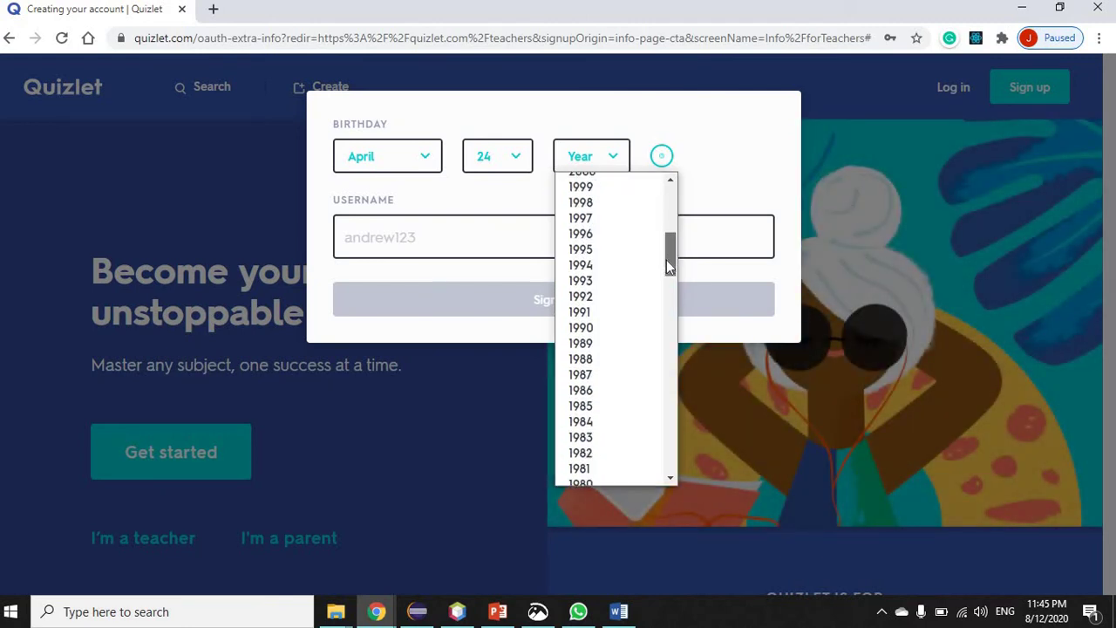
pyautogui.click(582, 438)
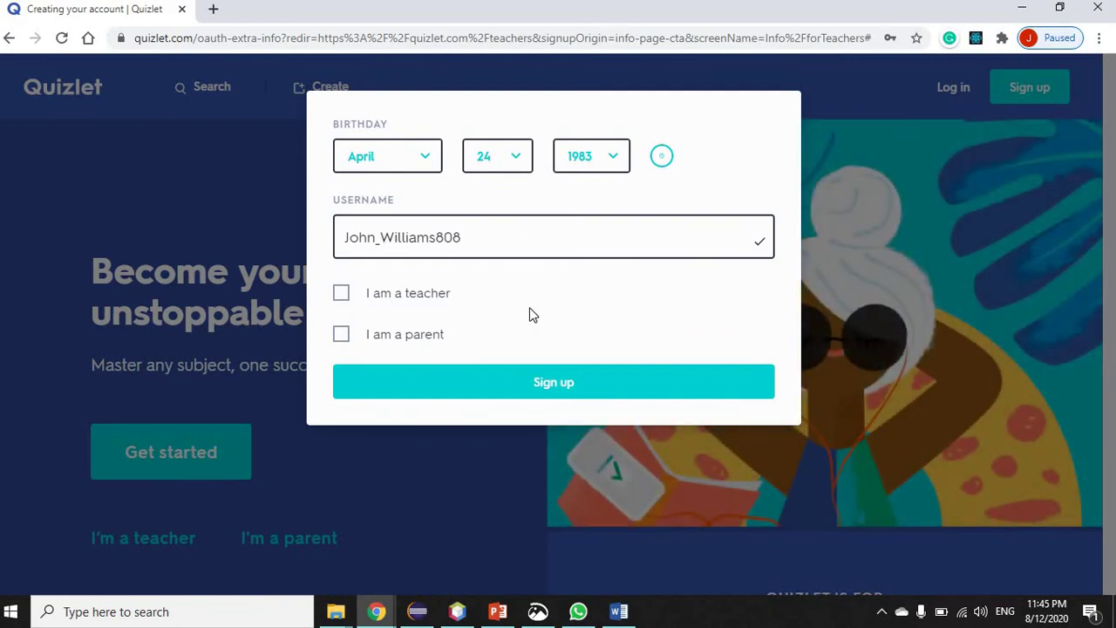
# Mark the new account as belonging to a teacher and submit the sign-up
pyautogui.click(343, 296)
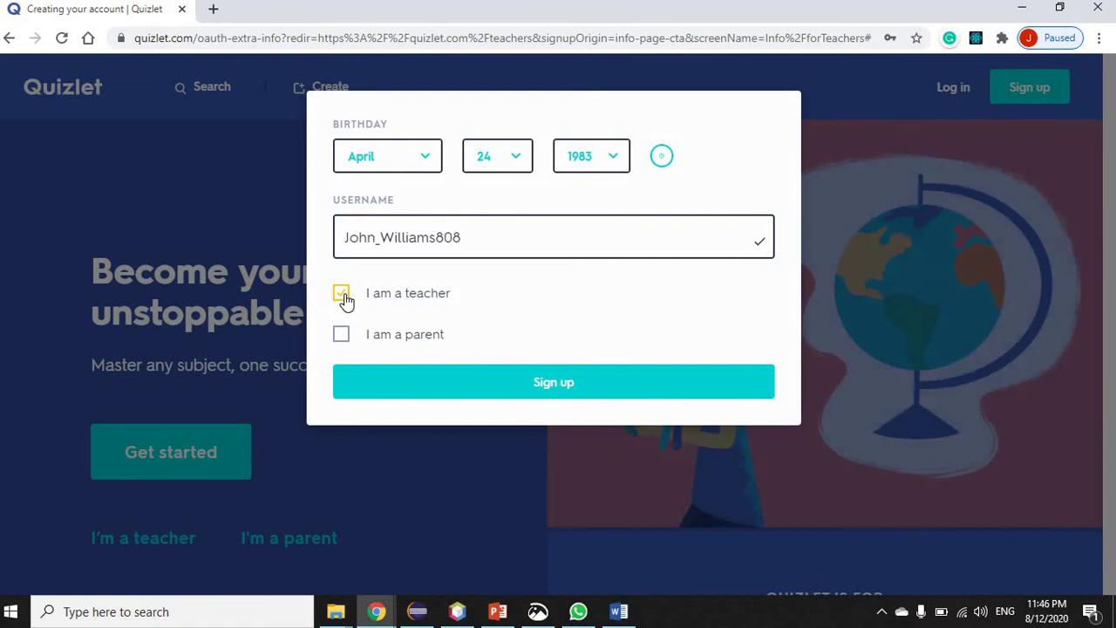
pyautogui.click(512, 388)
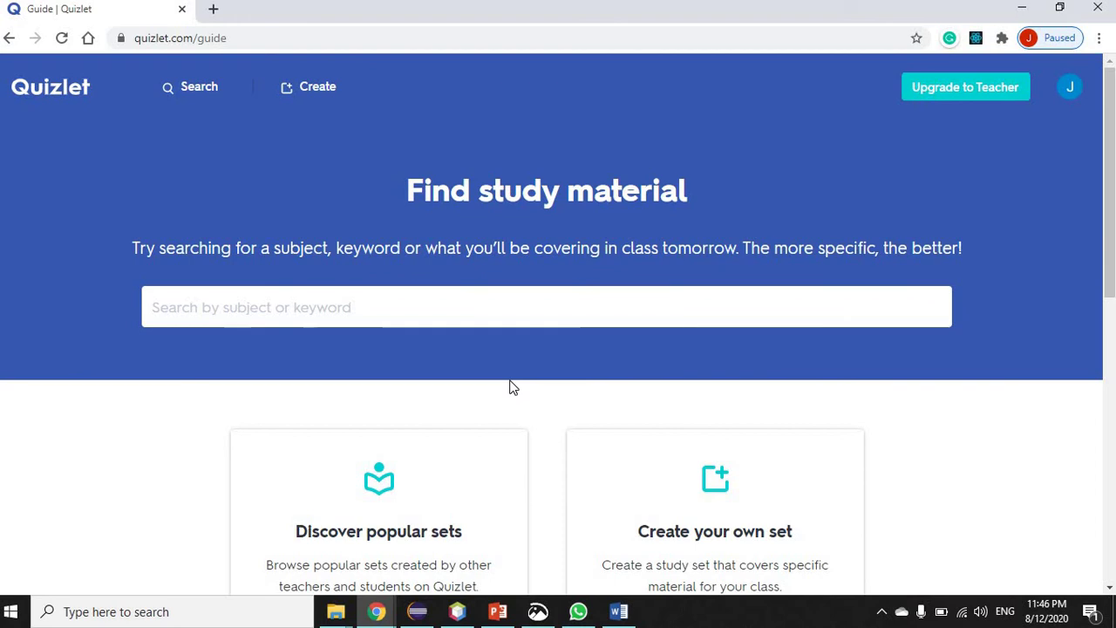
pyautogui.scroll(-1, 512, 387)
pyautogui.scroll(1, 512, 387)
pyautogui.scroll(-2, 196, 422)
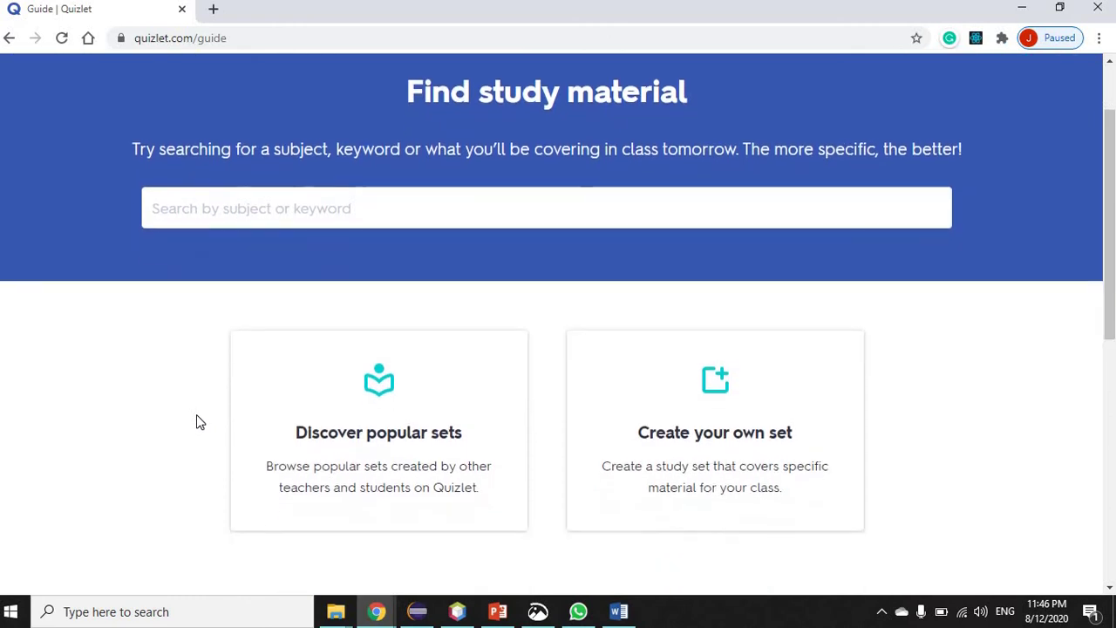
pyautogui.scroll(-2, 199, 422)
pyautogui.scroll(2, 199, 422)
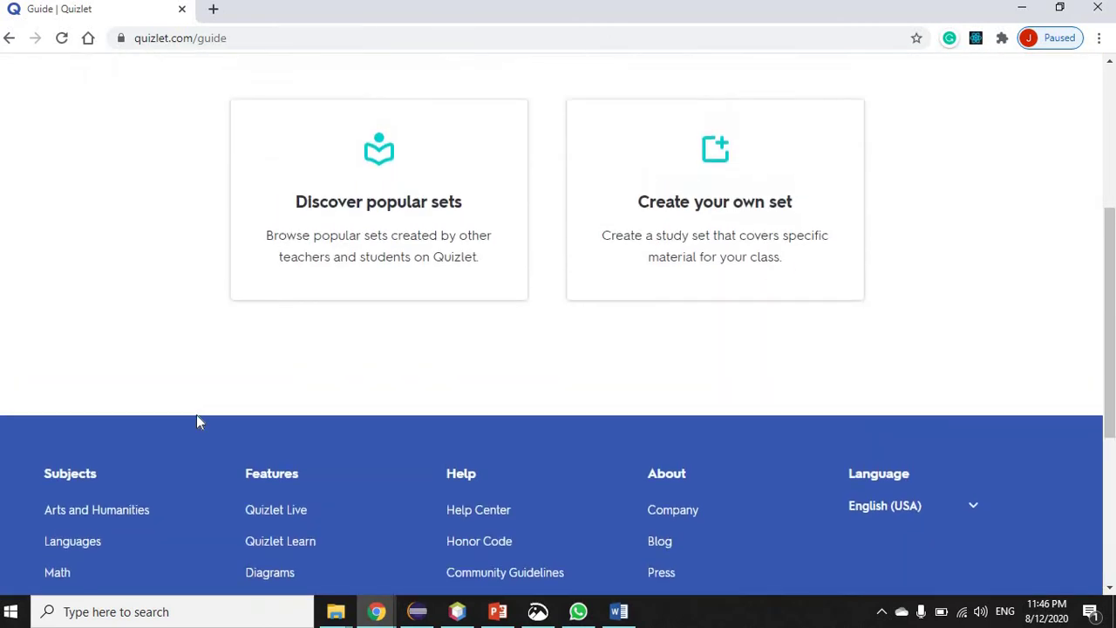